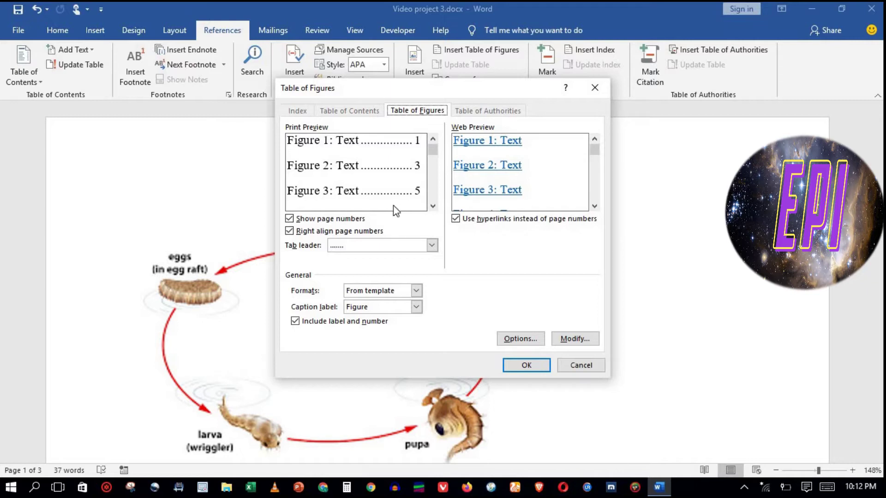
Step: Preview the table of figures without page numbers and with no tab leader, restoring the page numbers and dotted leader
{"action": "left_click", "coordinate": [289, 219]}
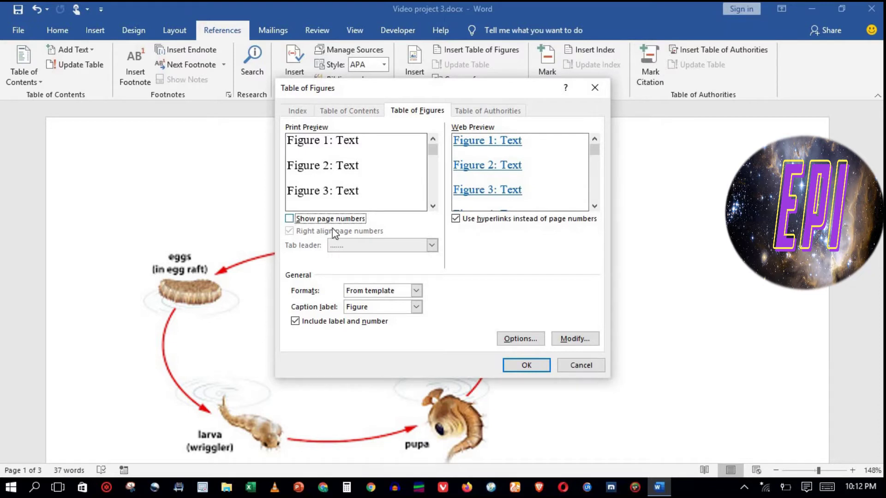
{"action": "left_click", "coordinate": [289, 218]}
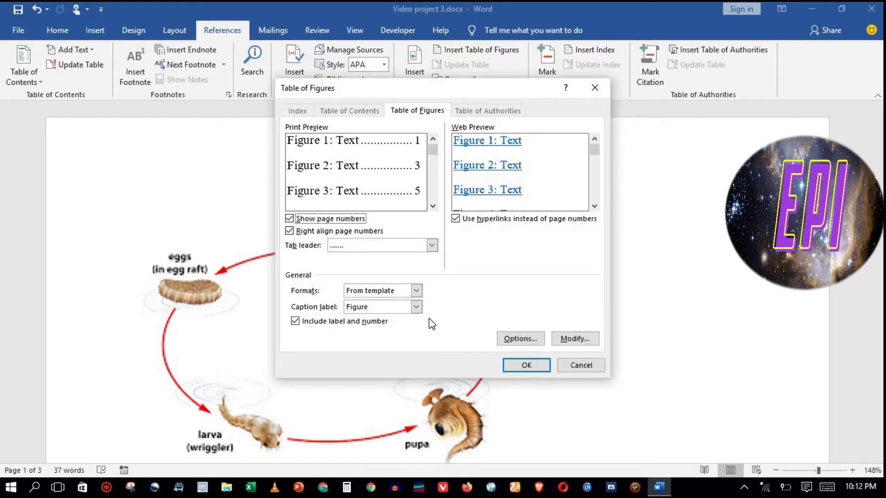
{"action": "left_click", "coordinate": [431, 245]}
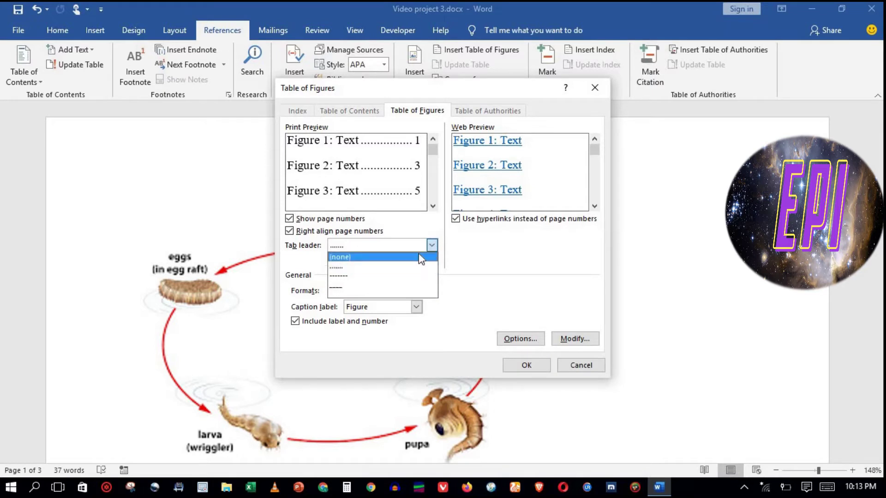
{"action": "left_click", "coordinate": [419, 257]}
{"action": "left_click", "coordinate": [419, 251]}
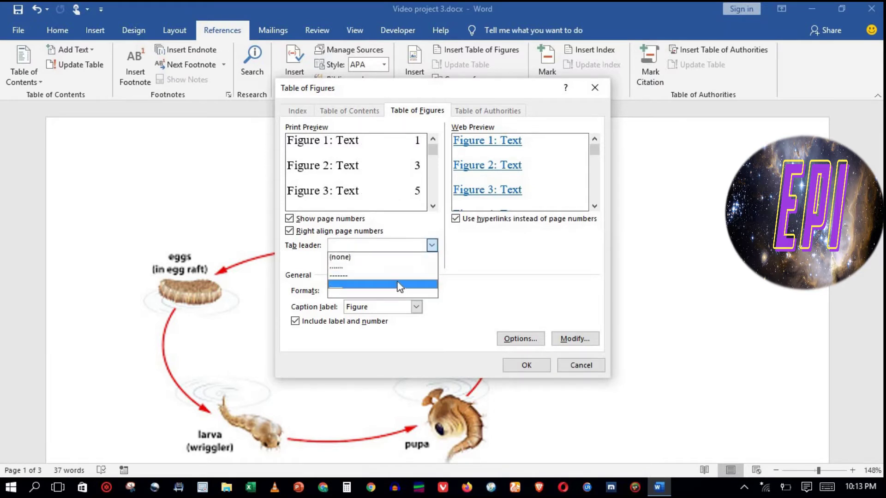
{"action": "left_click", "coordinate": [393, 268]}
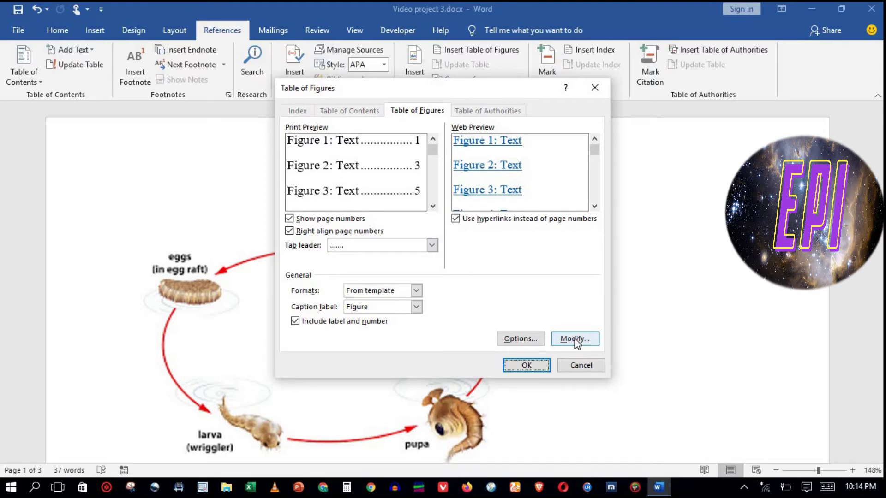
Step: Set the Table of Figures style's paragraph spacing after to 6 pt and insert the table of figures
{"action": "left_click", "coordinate": [574, 339]}
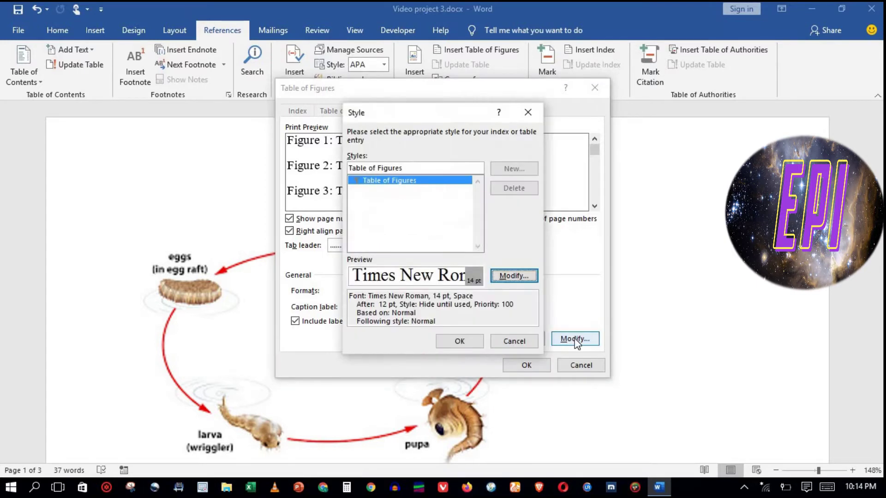
{"action": "left_click", "coordinate": [514, 276]}
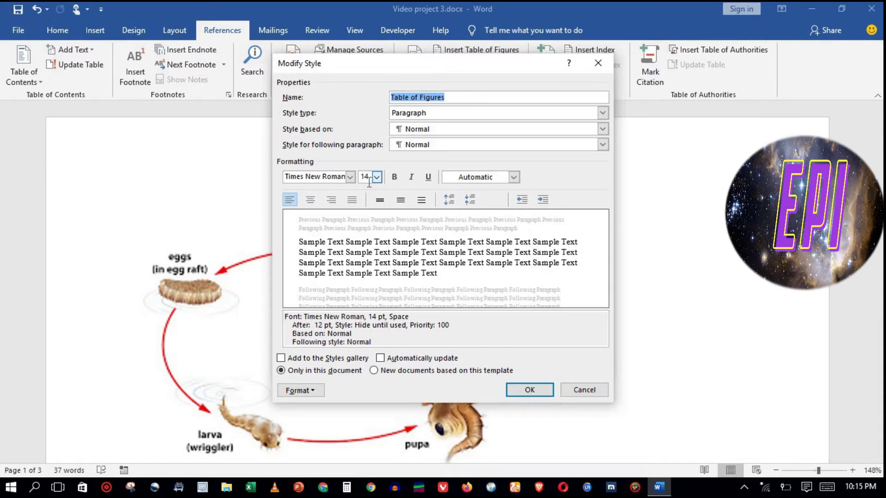
{"action": "left_click", "coordinate": [292, 392]}
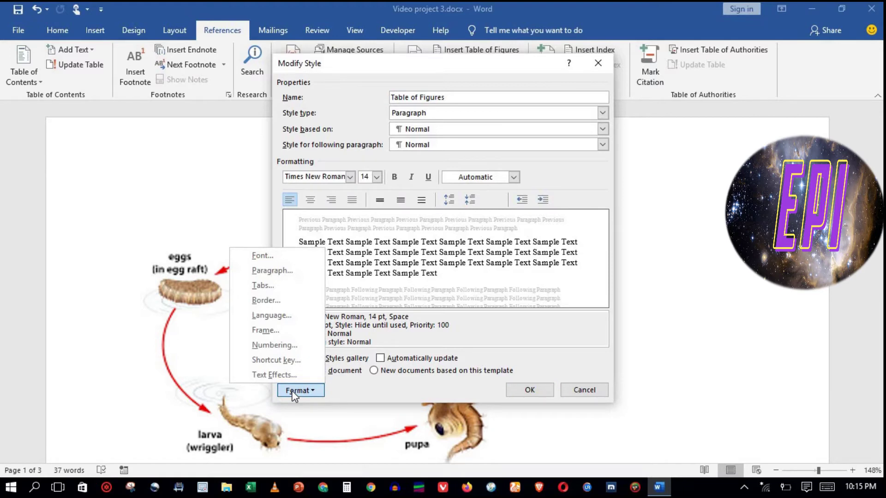
{"action": "left_click", "coordinate": [295, 272]}
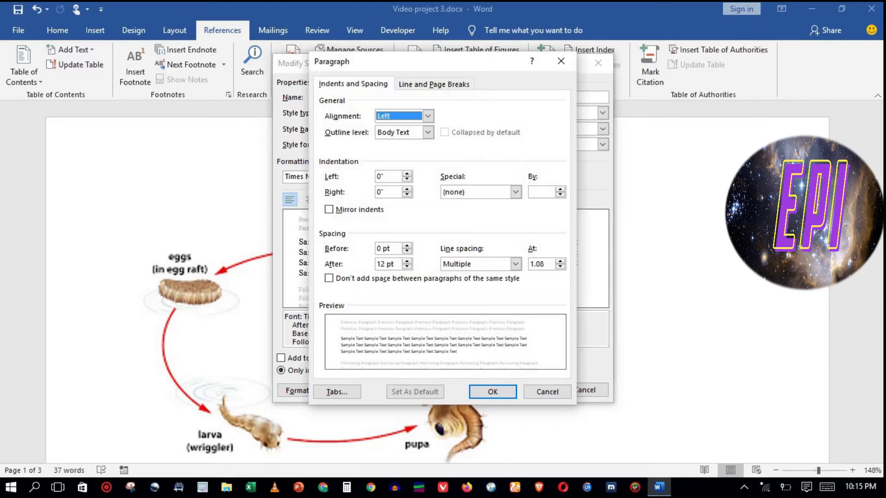
{"action": "left_click", "coordinate": [407, 268]}
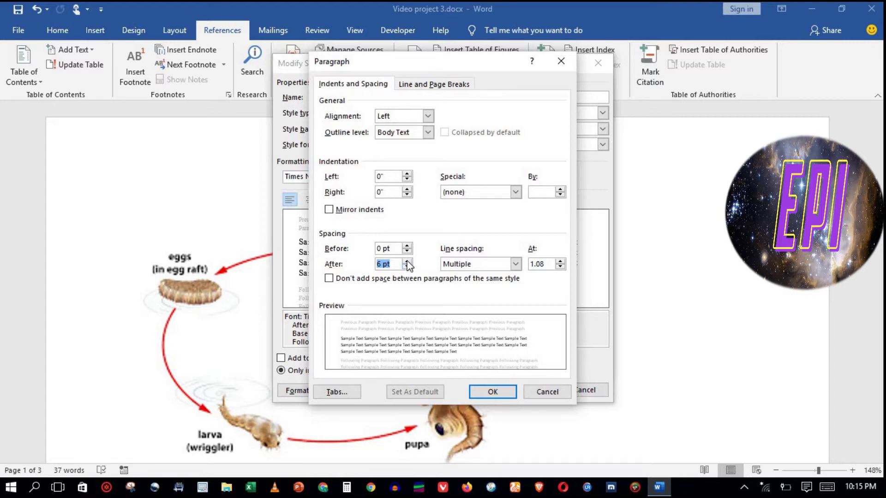
{"action": "left_click", "coordinate": [407, 260]}
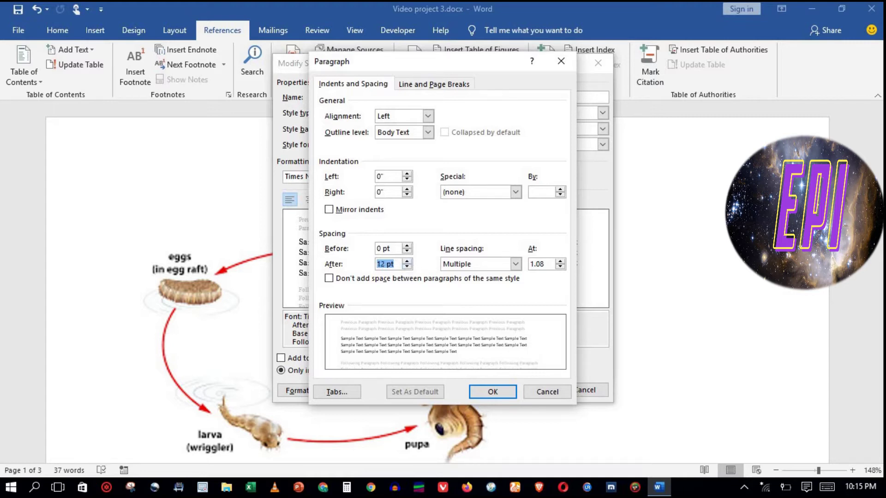
{"action": "left_click", "coordinate": [407, 267]}
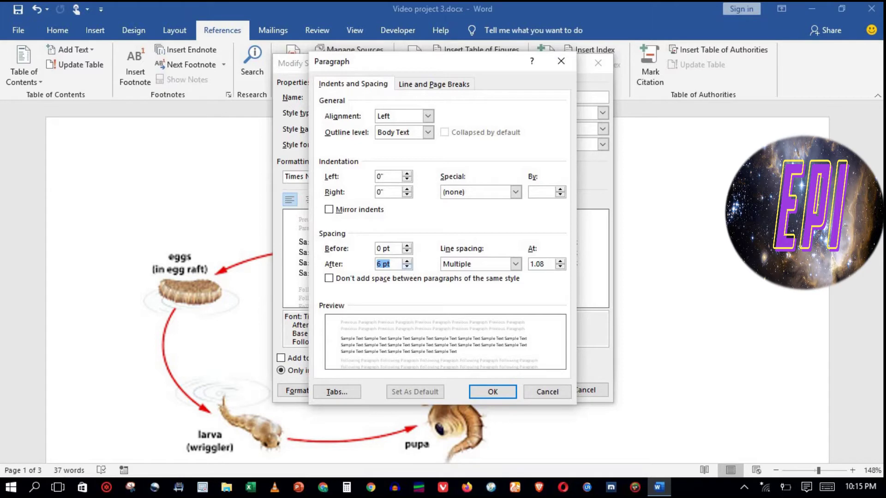
{"action": "left_click", "coordinate": [498, 390]}
{"action": "left_click", "coordinate": [530, 390]}
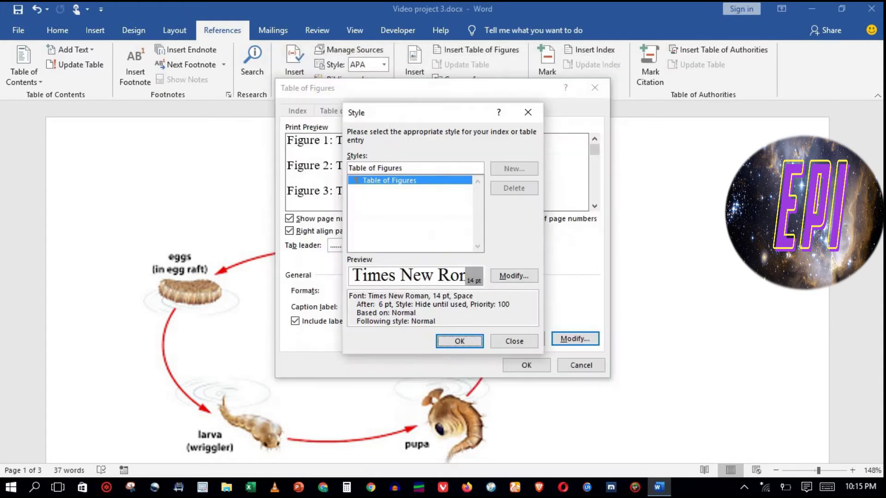
{"action": "left_click", "coordinate": [460, 341]}
{"action": "left_click", "coordinate": [515, 363]}
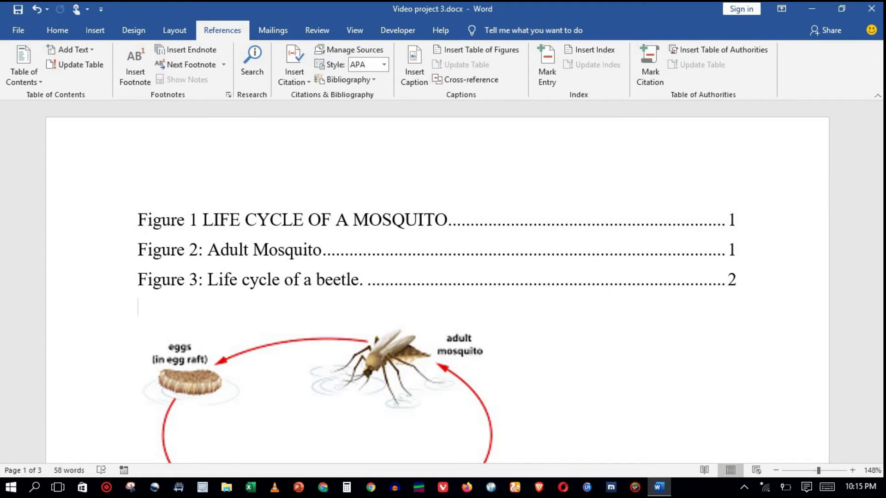
Step: Add the heading "LIST OF FIGURES" on a new line above the first entry of the inserted list
{"action": "left_click", "coordinate": [142, 203]}
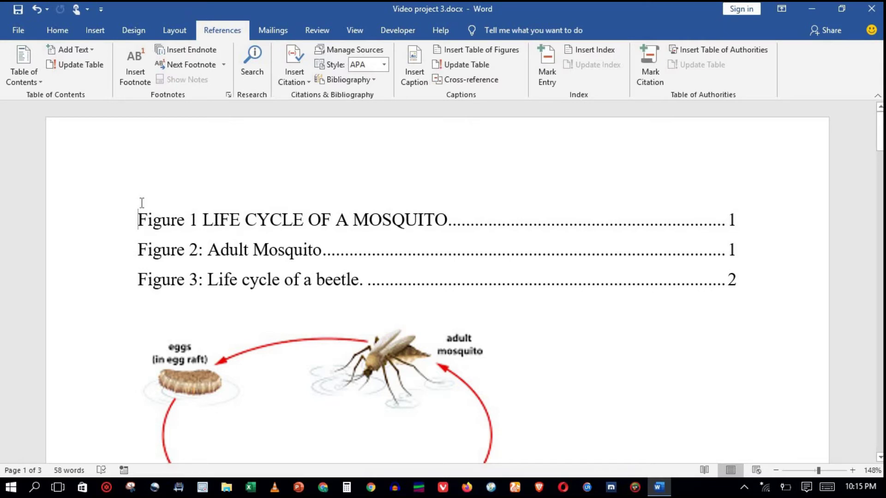
{"action": "key", "text": "Return"}
{"action": "key", "text": "Up"}
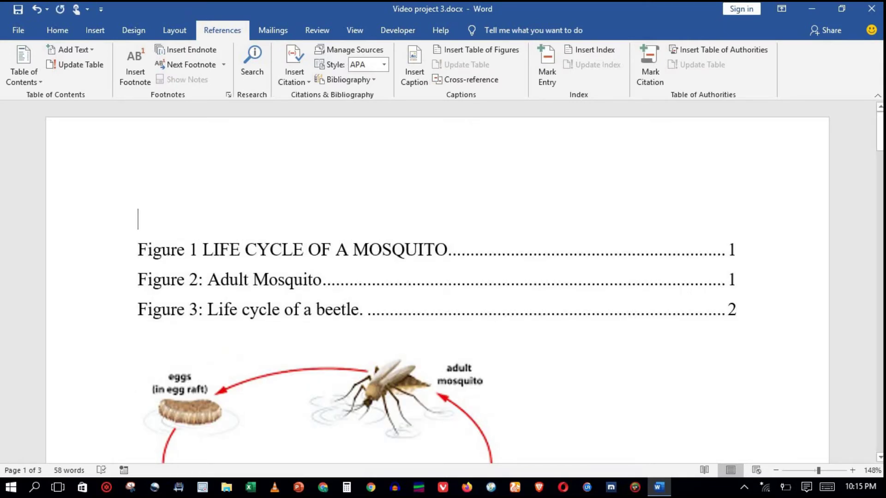
{"action": "type", "text": "LIST OF F"}
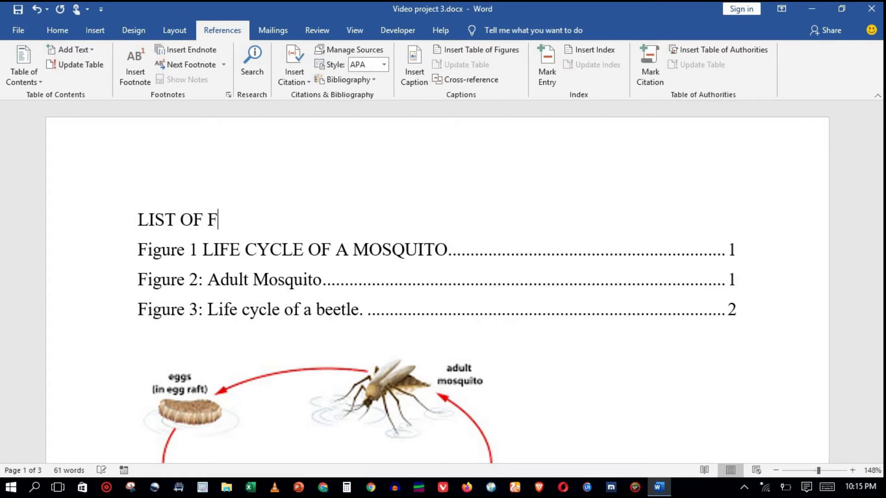
{"action": "type", "text": "IGURES"}
Step: Insert a numbered caption with the Table label and a colon before the "Average and low/HIGH Temperatures" text below the temperature table
{"action": "mouse_move", "coordinate": [880, 134]}
{"action": "left_mouse_down"}
{"action": "mouse_move", "coordinate": [880, 227]}
{"action": "mouse_move", "coordinate": [880, 134]}
{"action": "left_mouse_up"}
{"action": "scroll", "coordinate": [880, 139], "scroll_direction": "down", "scroll_amount": 10}
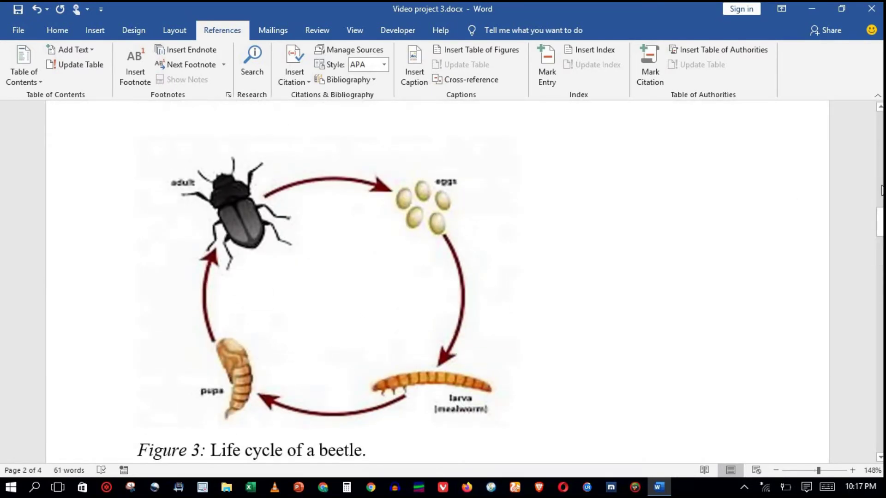
{"action": "scroll", "coordinate": [437, 282], "scroll_direction": "down", "scroll_amount": 10}
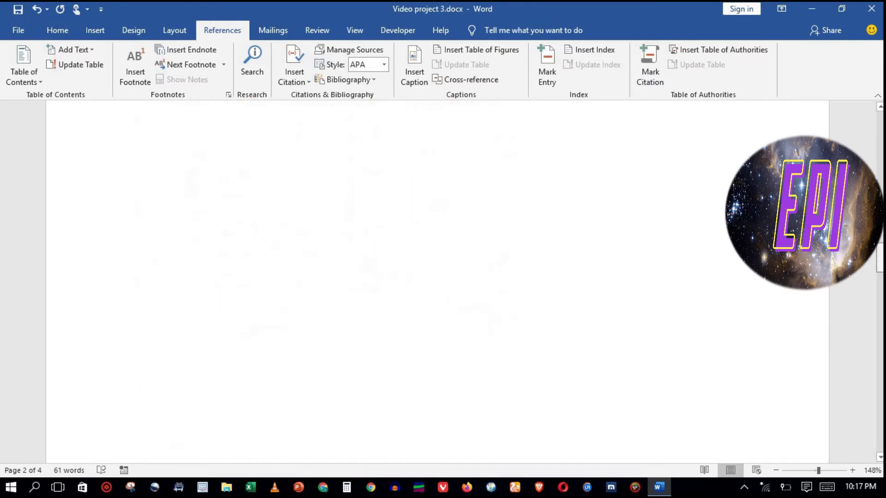
{"action": "left_click_drag", "start_coordinate": [880, 282], "coordinate": [880, 313]}
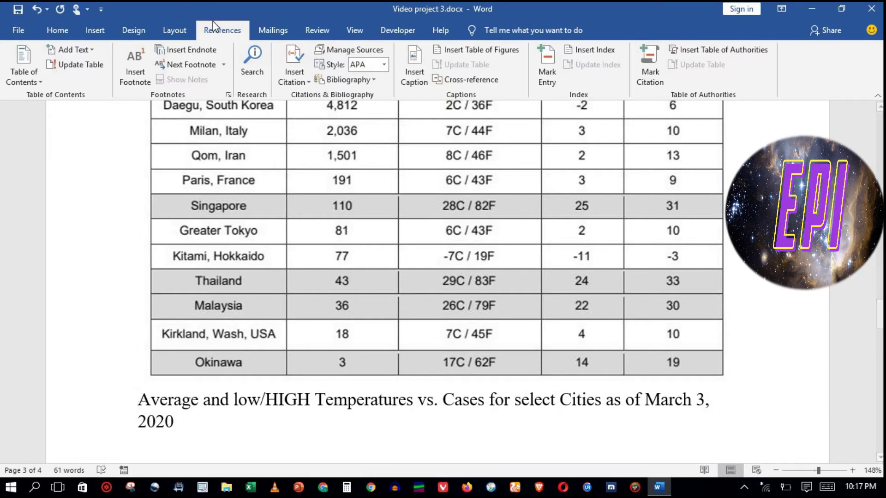
{"action": "left_click", "coordinate": [414, 67]}
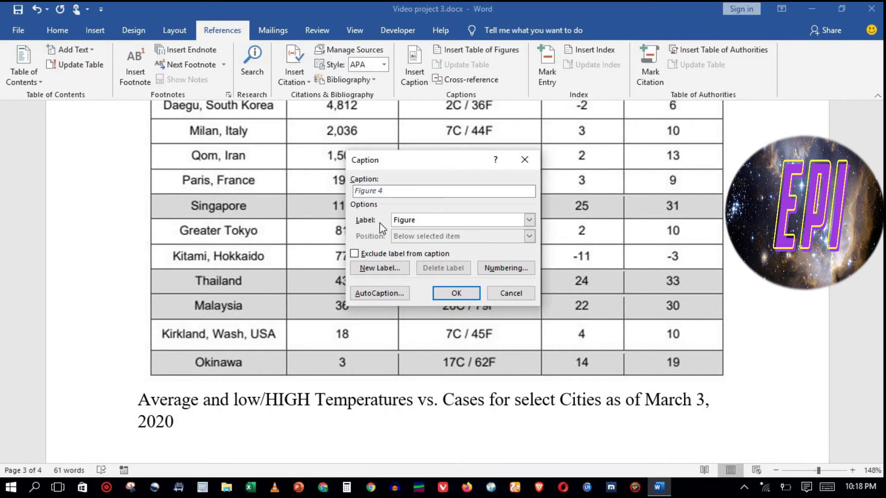
{"action": "left_click", "coordinate": [533, 219]}
{"action": "left_click", "coordinate": [483, 249]}
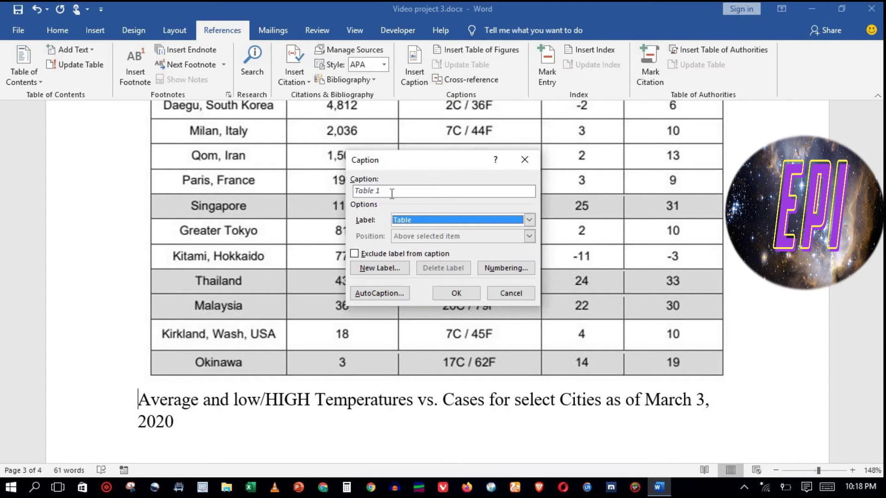
{"action": "left_click", "coordinate": [461, 293]}
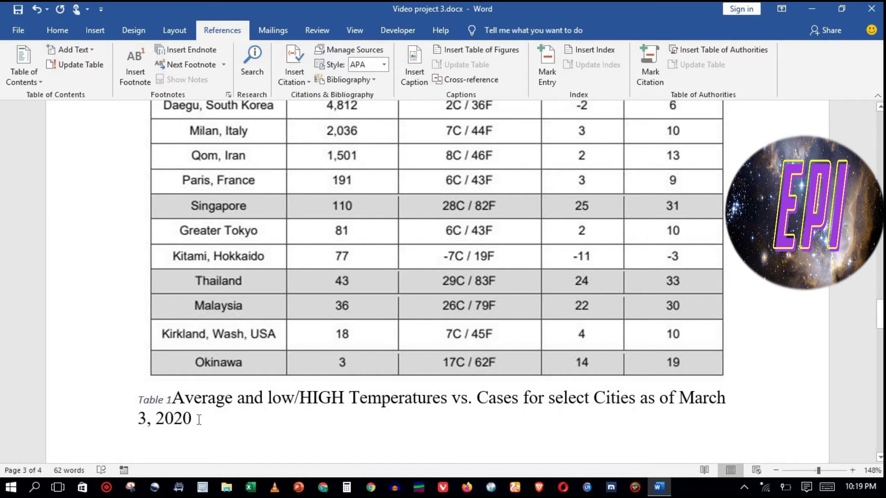
{"action": "type", "text": ":"}
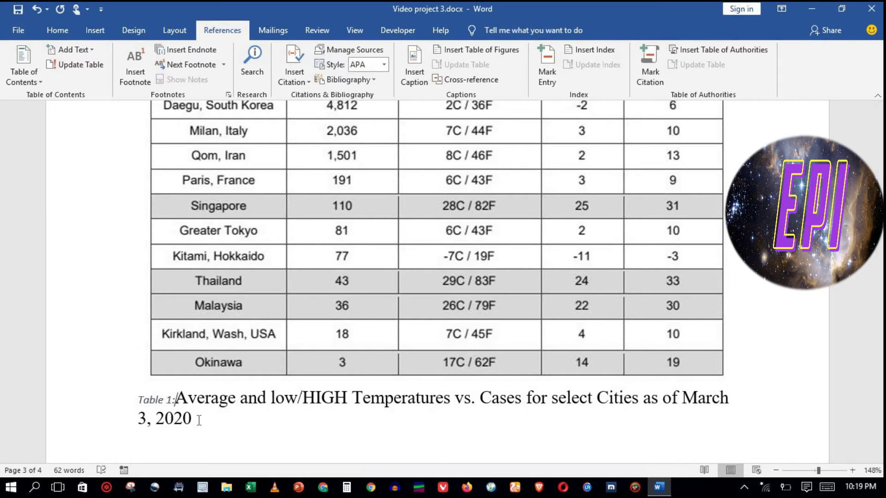
Step: Format the whole Table 1 caption in Times New Roman at size 14
{"action": "triple_click", "coordinate": [160, 418]}
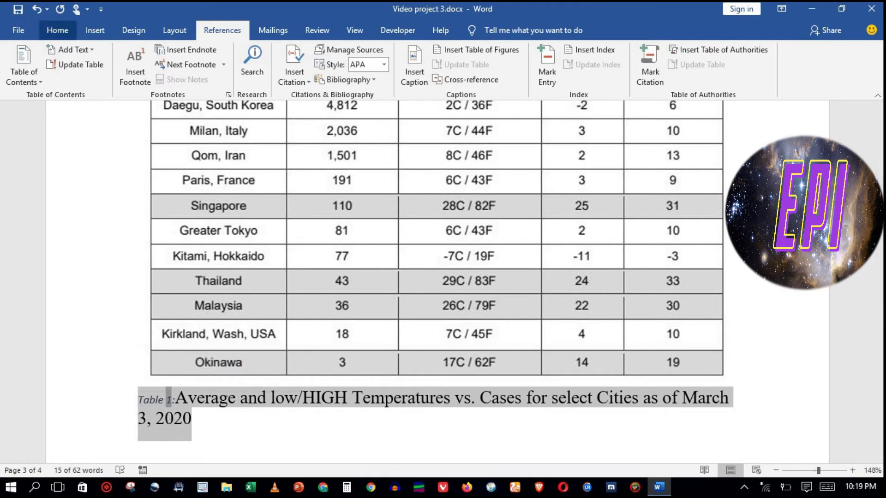
{"action": "left_click", "coordinate": [57, 30]}
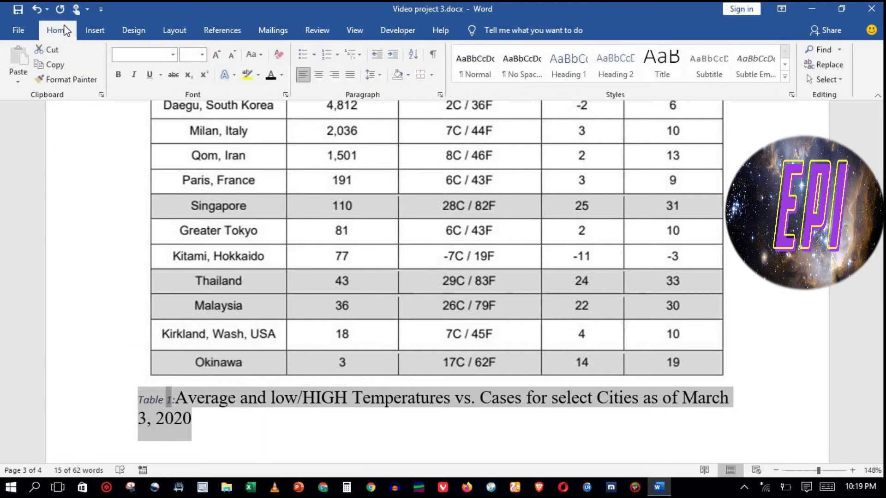
{"action": "left_click", "coordinate": [173, 59]}
{"action": "left_click", "coordinate": [165, 134]}
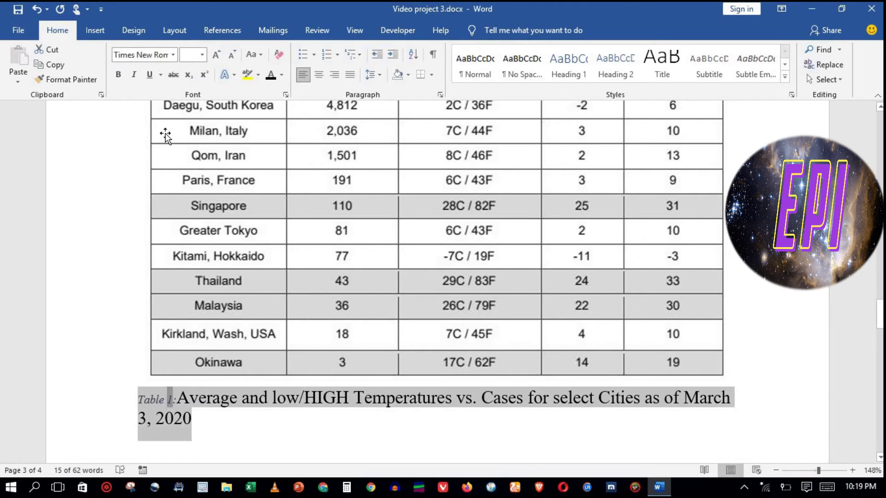
{"action": "left_click", "coordinate": [202, 54]}
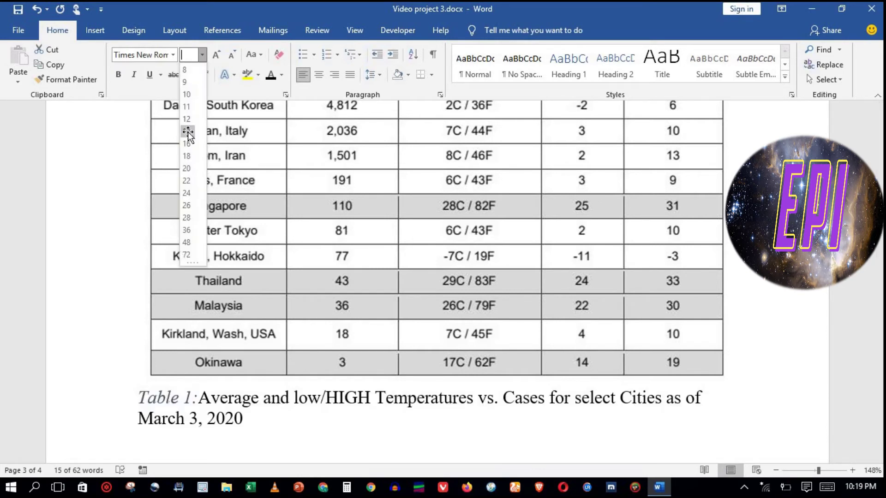
{"action": "left_click", "coordinate": [186, 131]}
{"action": "left_click", "coordinate": [489, 422]}
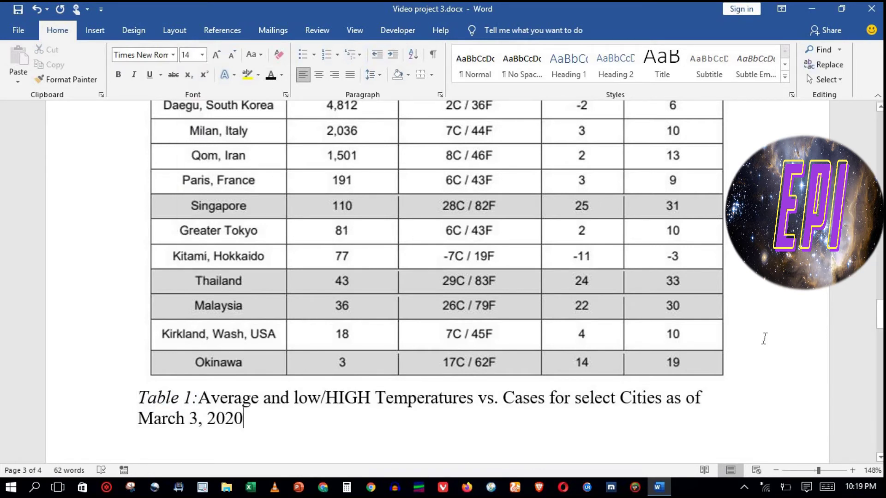
Step: Insert a numbered Table caption label followed by a colon before "Class attendance for grade 7" below the attendance table
{"action": "left_click_drag", "start_coordinate": [881, 318], "coordinate": [880, 349]}
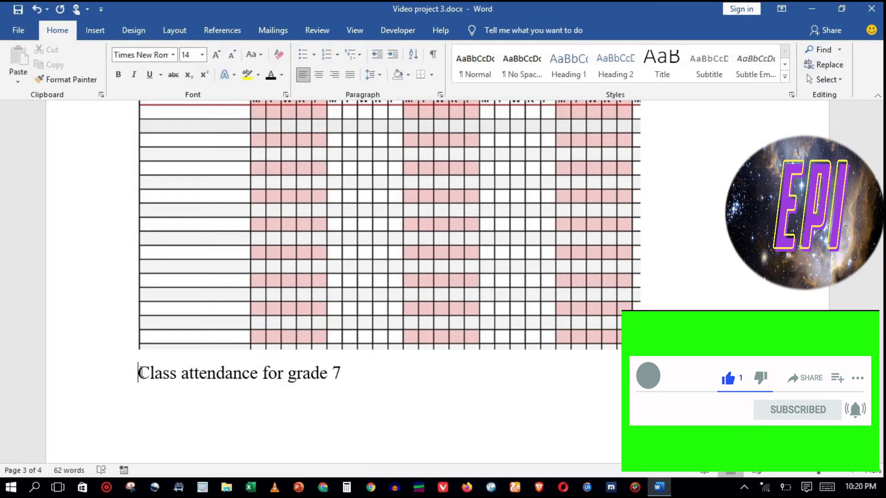
{"action": "left_click", "coordinate": [217, 32]}
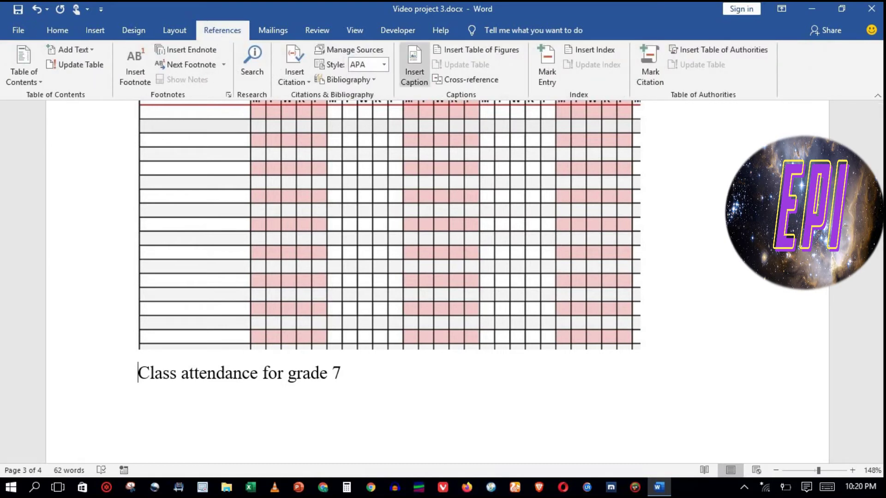
{"action": "left_click", "coordinate": [416, 74]}
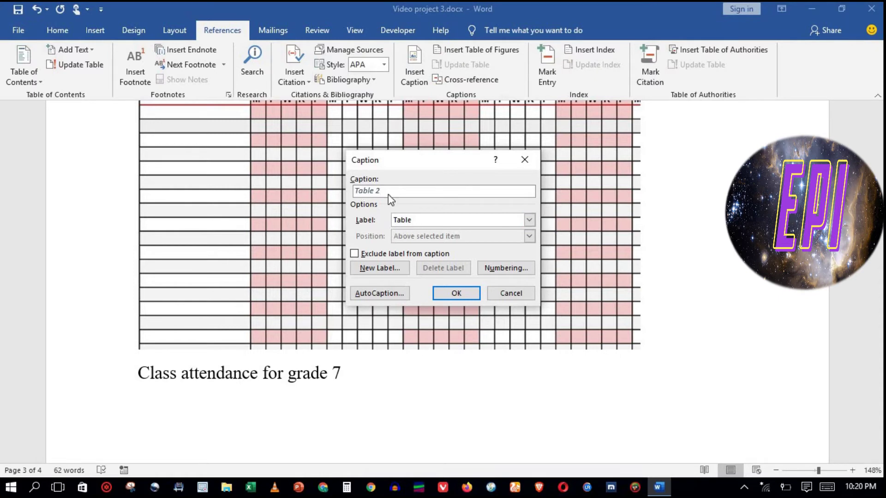
{"action": "left_click", "coordinate": [458, 294]}
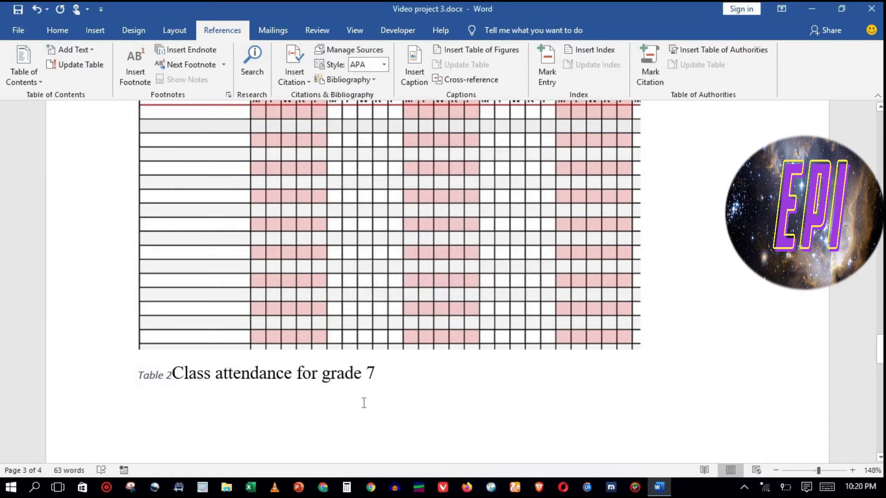
{"action": "type", "text": ":"}
Step: Separate the Table 2 label from "Class attendance for grade 7" with a colon and a space
{"action": "left_click_drag", "start_coordinate": [378, 375], "coordinate": [398, 401]}
{"action": "left_click", "coordinate": [287, 388]}
{"action": "left_click", "coordinate": [177, 383]}
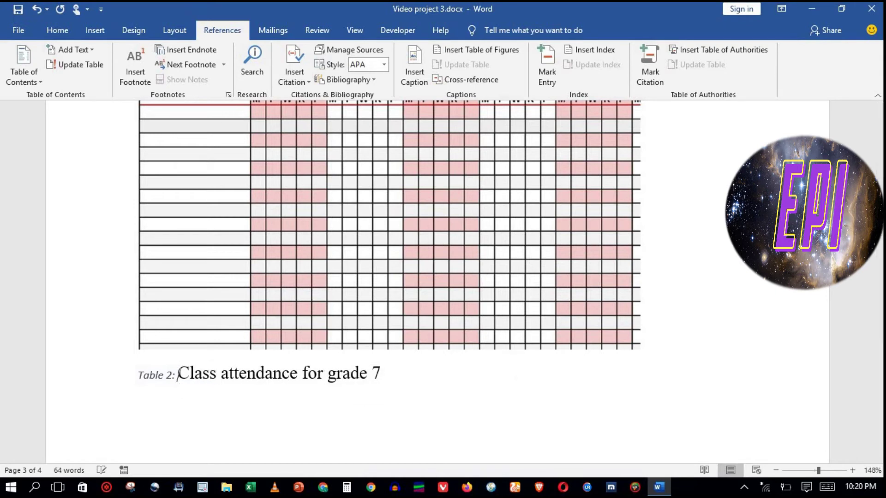
Step: Format the whole Table 2 caption in Times New Roman at size 14 with black text
{"action": "left_click_drag", "start_coordinate": [381, 374], "coordinate": [123, 380]}
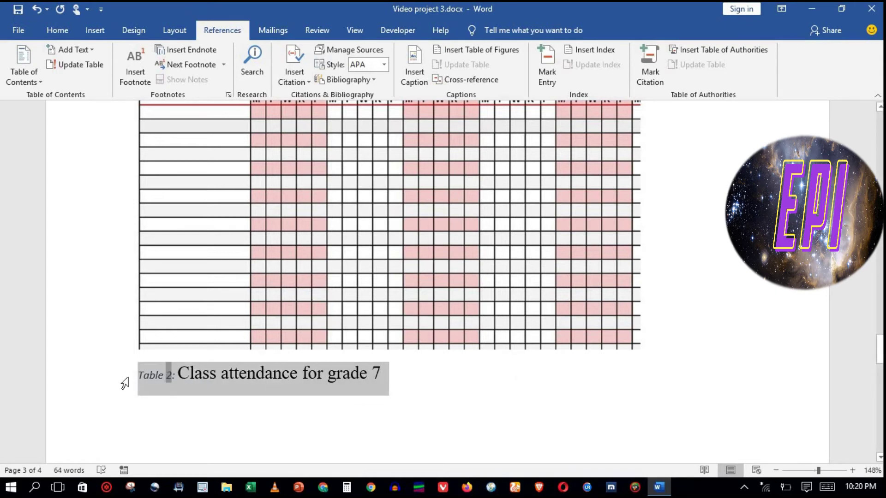
{"action": "left_click", "coordinate": [57, 30]}
{"action": "left_click", "coordinate": [174, 55]}
{"action": "left_click", "coordinate": [174, 55]}
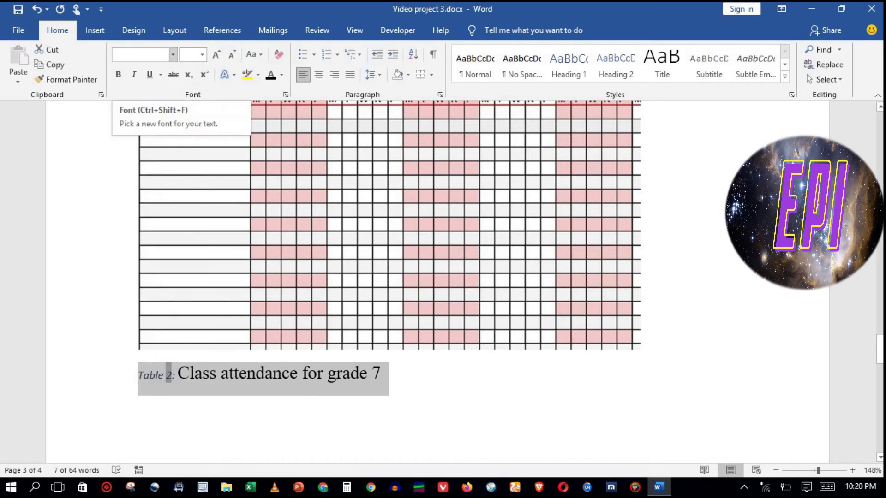
{"action": "left_click", "coordinate": [201, 56]}
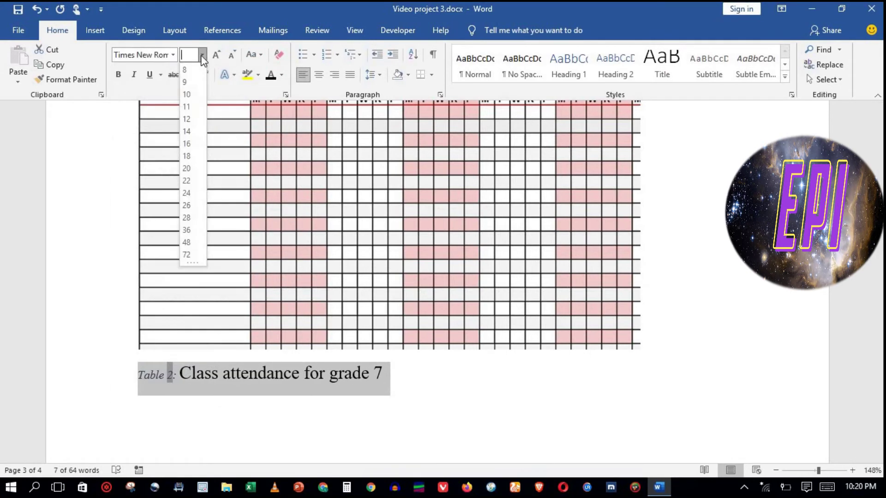
{"action": "left_click", "coordinate": [187, 131]}
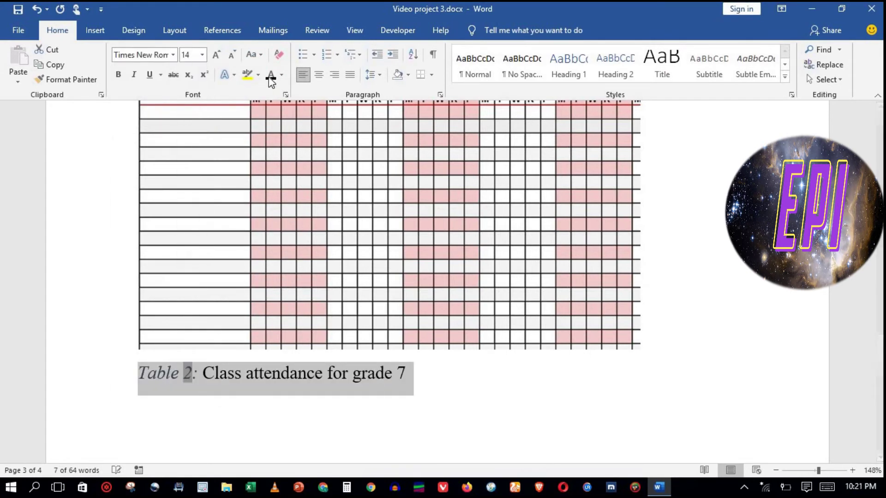
{"action": "left_click", "coordinate": [489, 373]}
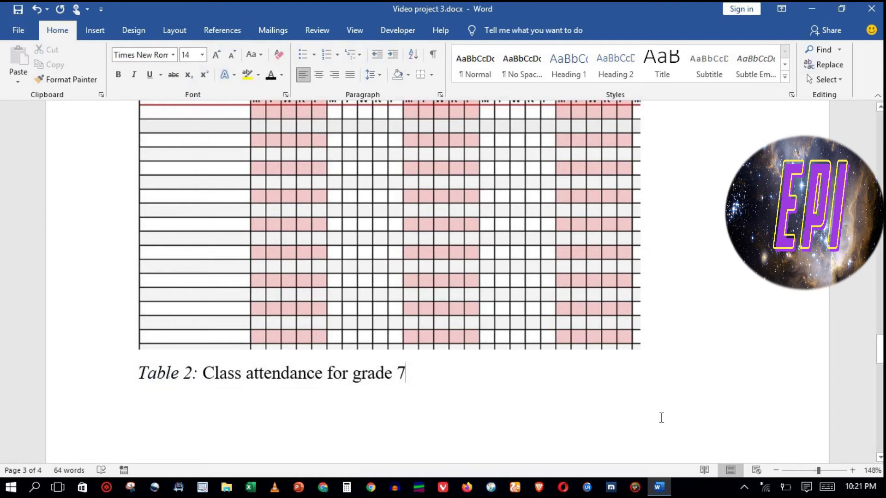
Step: Set up a table of figures for the Table caption label with a dotted tab leader and page numbers shown
{"action": "mouse_move", "coordinate": [880, 349]}
{"action": "left_mouse_down"}
{"action": "mouse_move", "coordinate": [880, 400]}
{"action": "mouse_move", "coordinate": [880, 343]}
{"action": "left_mouse_up"}
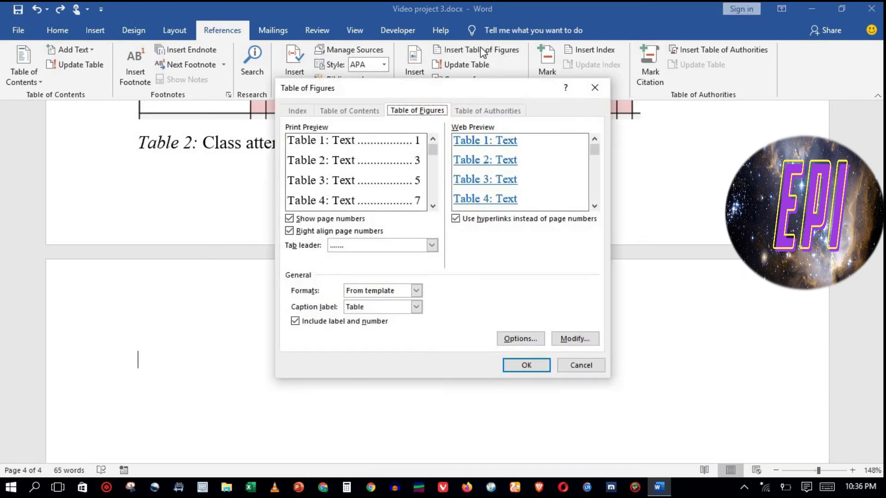
{"action": "left_click", "coordinate": [432, 246]}
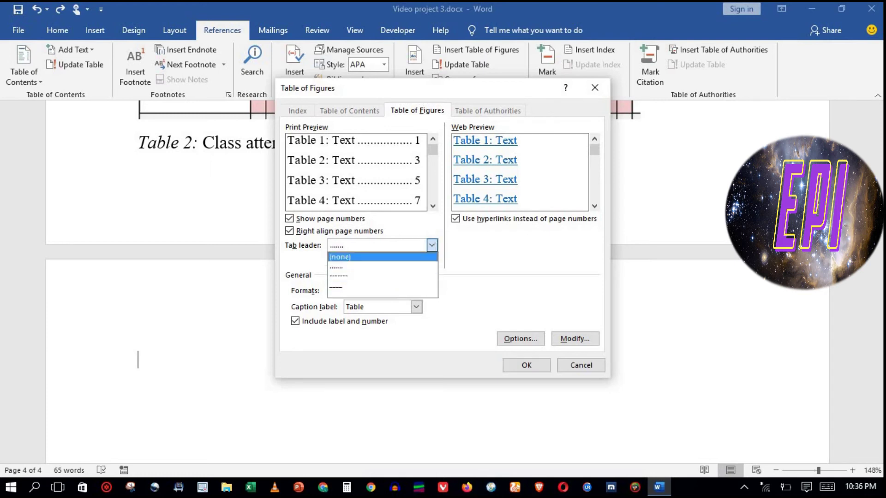
{"action": "left_click", "coordinate": [421, 244]}
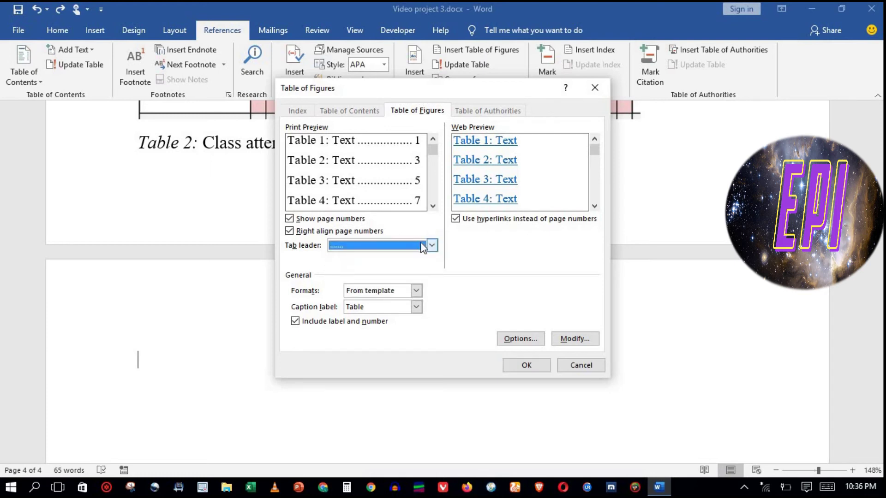
{"action": "left_click", "coordinate": [290, 219]}
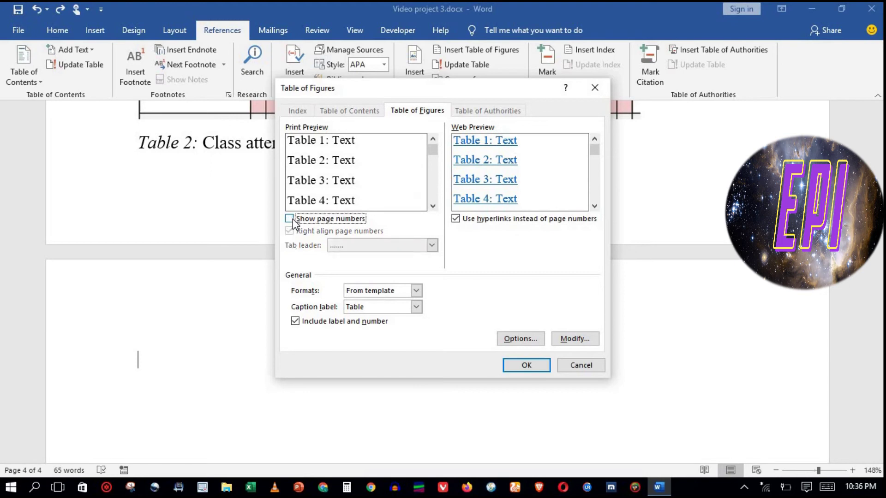
{"action": "left_click", "coordinate": [291, 219]}
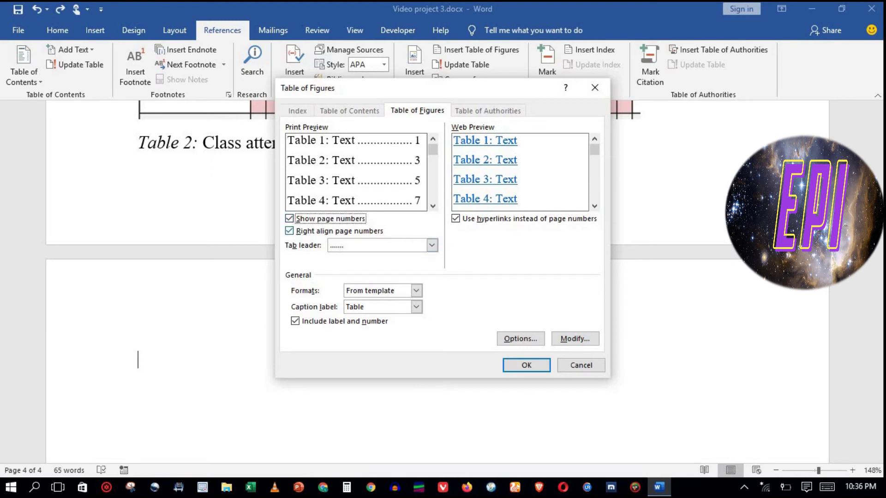
Step: Review the paragraph indents and spacing of the Table of Figures style
{"action": "left_click", "coordinate": [570, 343]}
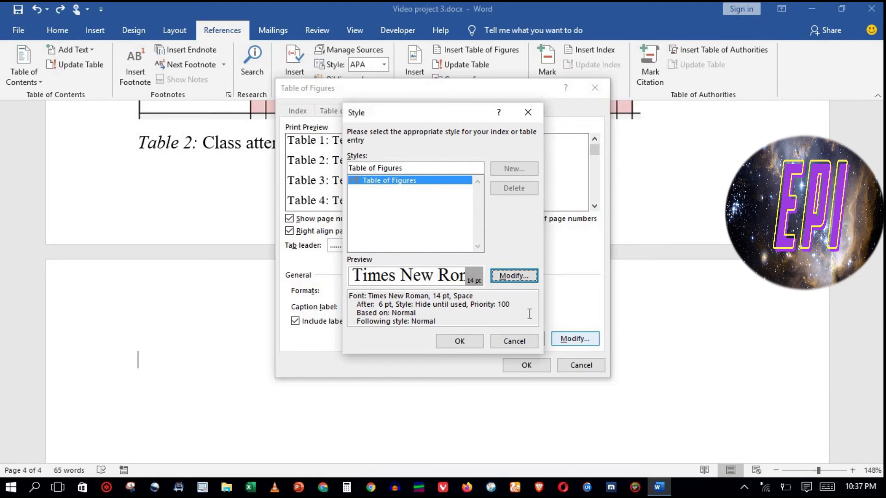
{"action": "left_click", "coordinate": [513, 276]}
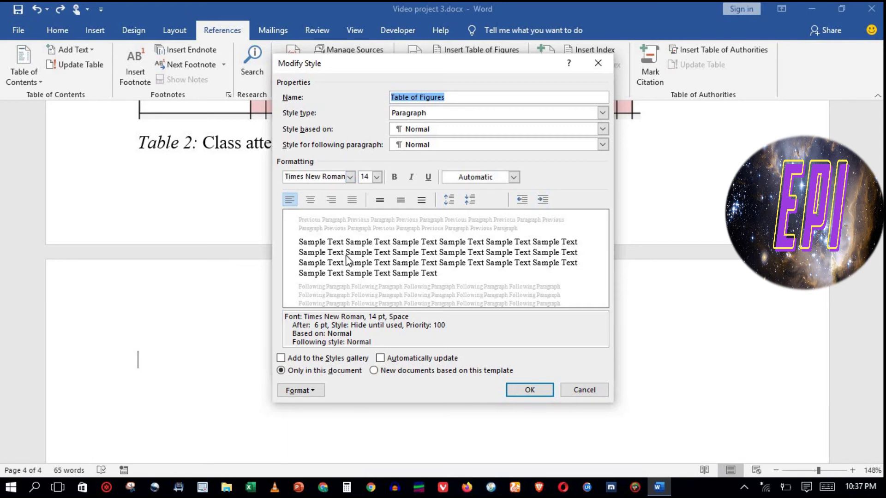
{"action": "left_click", "coordinate": [300, 391]}
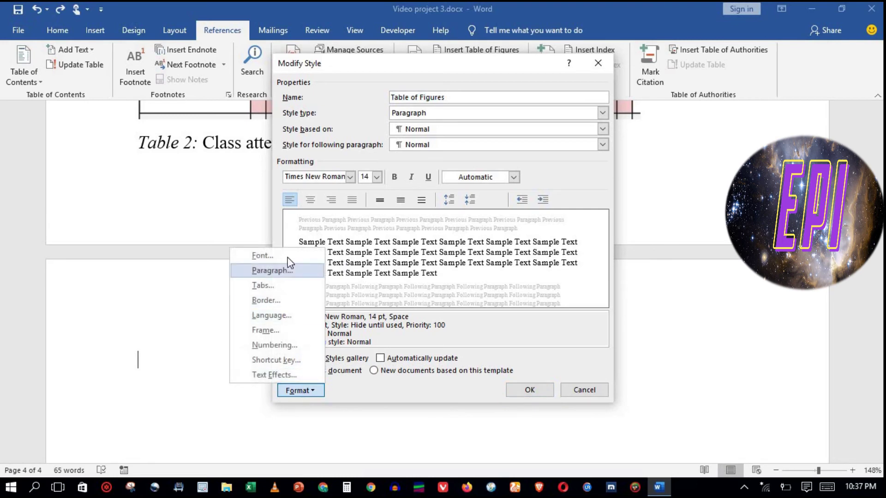
{"action": "left_click", "coordinate": [288, 270]}
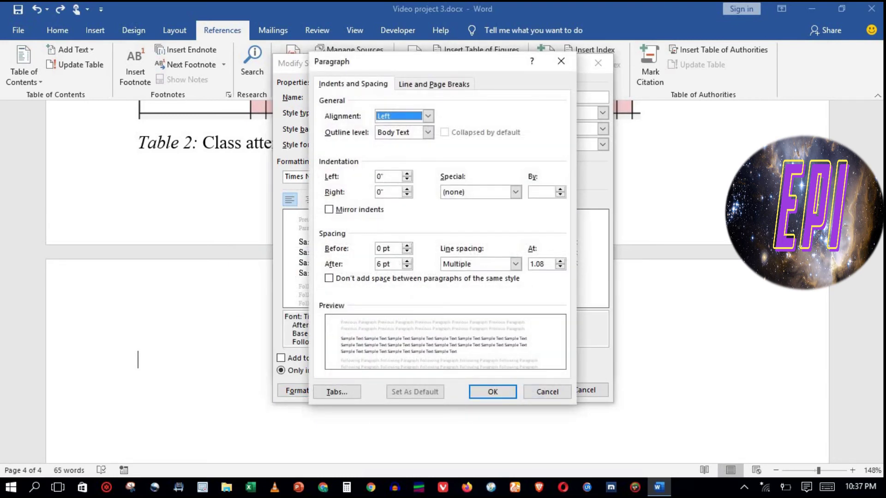
{"action": "left_click", "coordinate": [492, 391]}
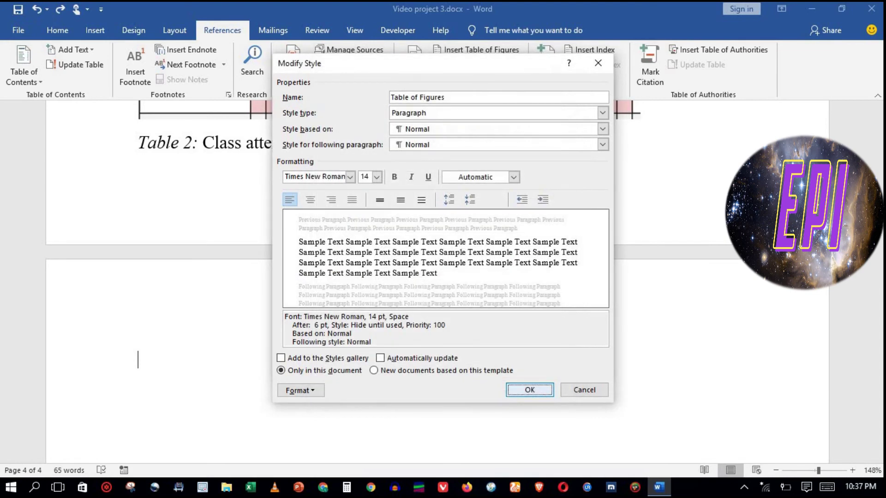
Step: Accept the Table of Figures style and insert the list of Table captions on the blank last page
{"action": "left_click", "coordinate": [537, 390]}
{"action": "left_click", "coordinate": [467, 344]}
{"action": "left_click", "coordinate": [529, 367]}
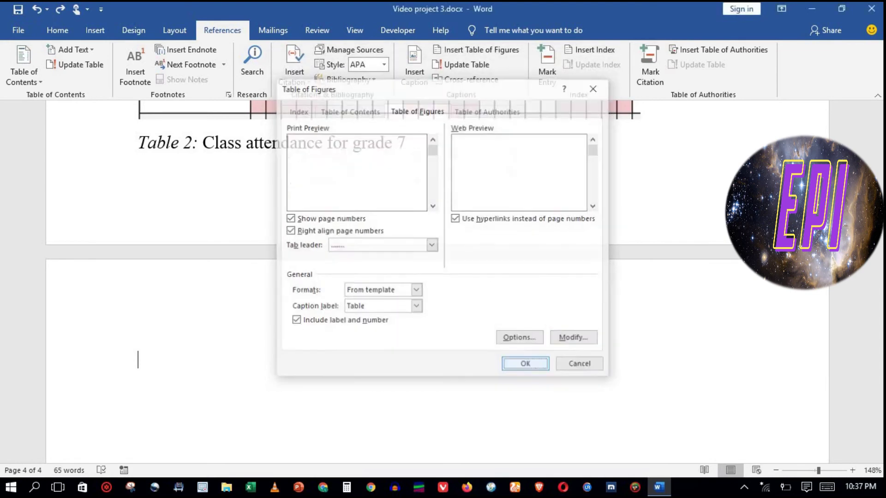